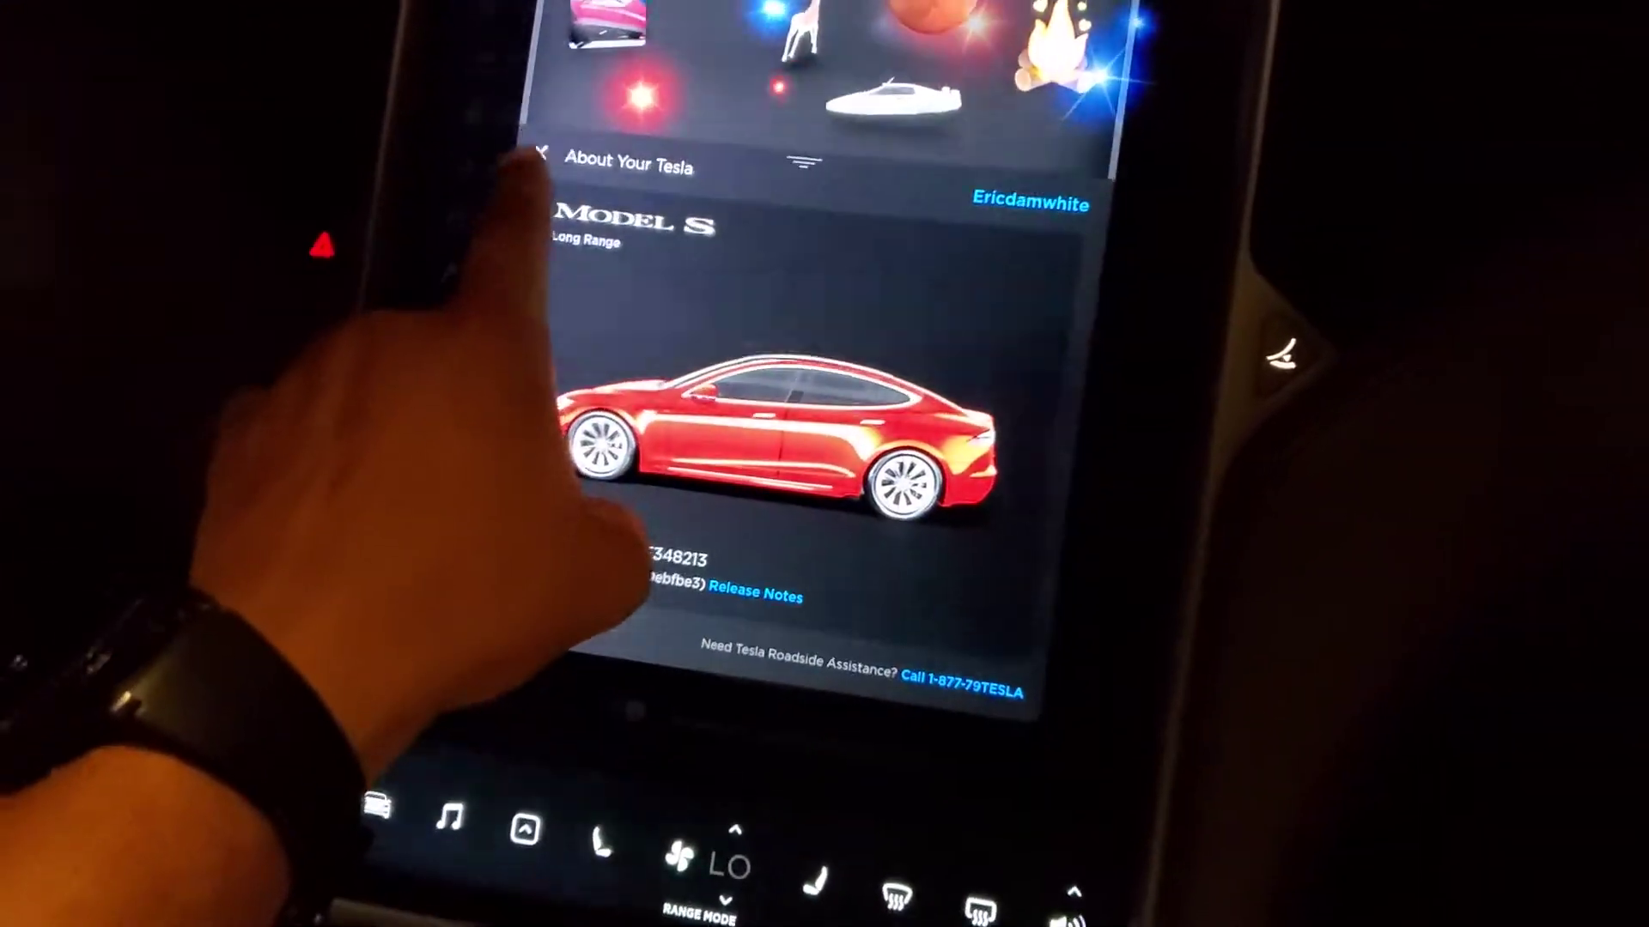
Close the About Your Tesla panel showing the Model S Long Range details
click(509, 372)
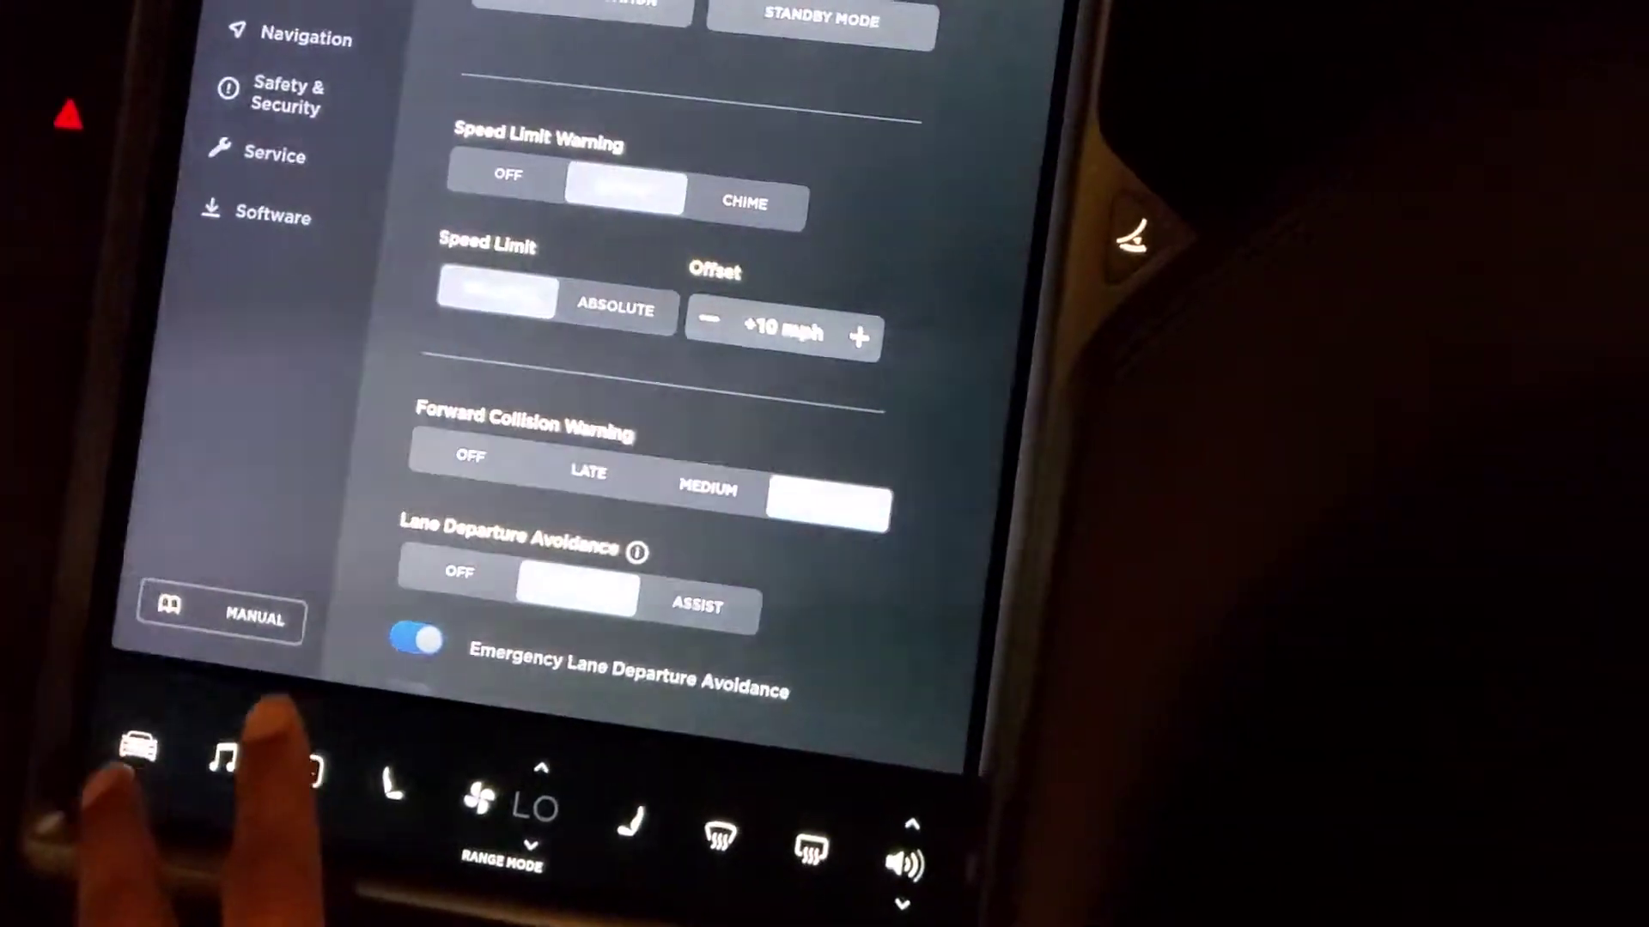
Return to the map, then go to Controls and the Autopilot settings page
click(342, 877)
click(254, 865)
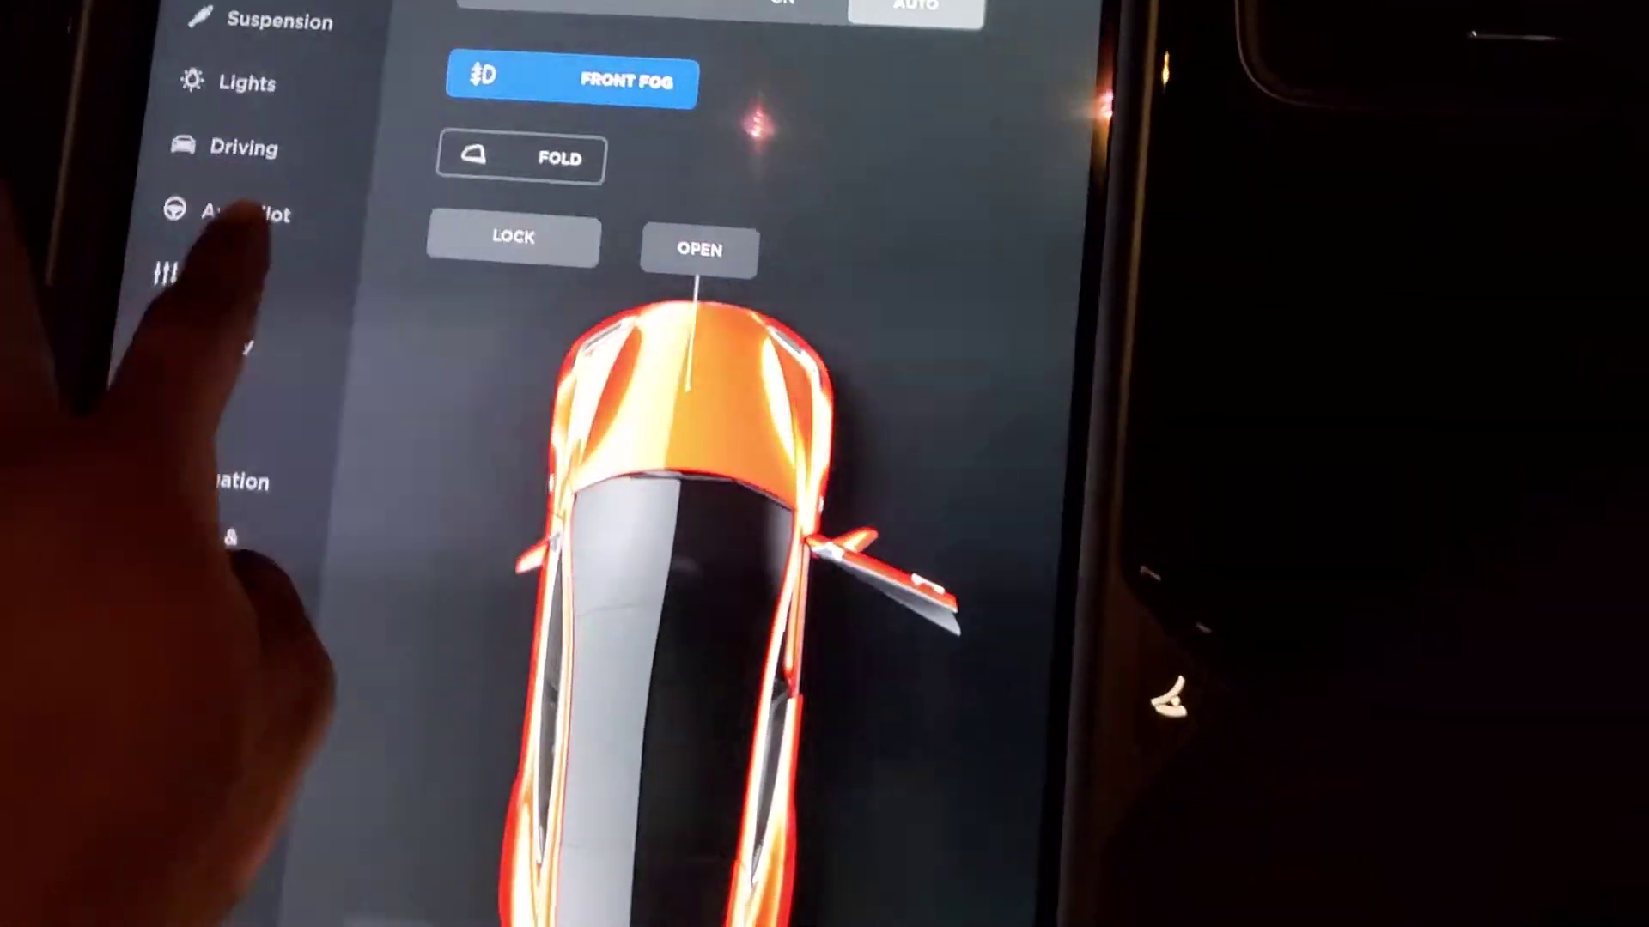
click(245, 215)
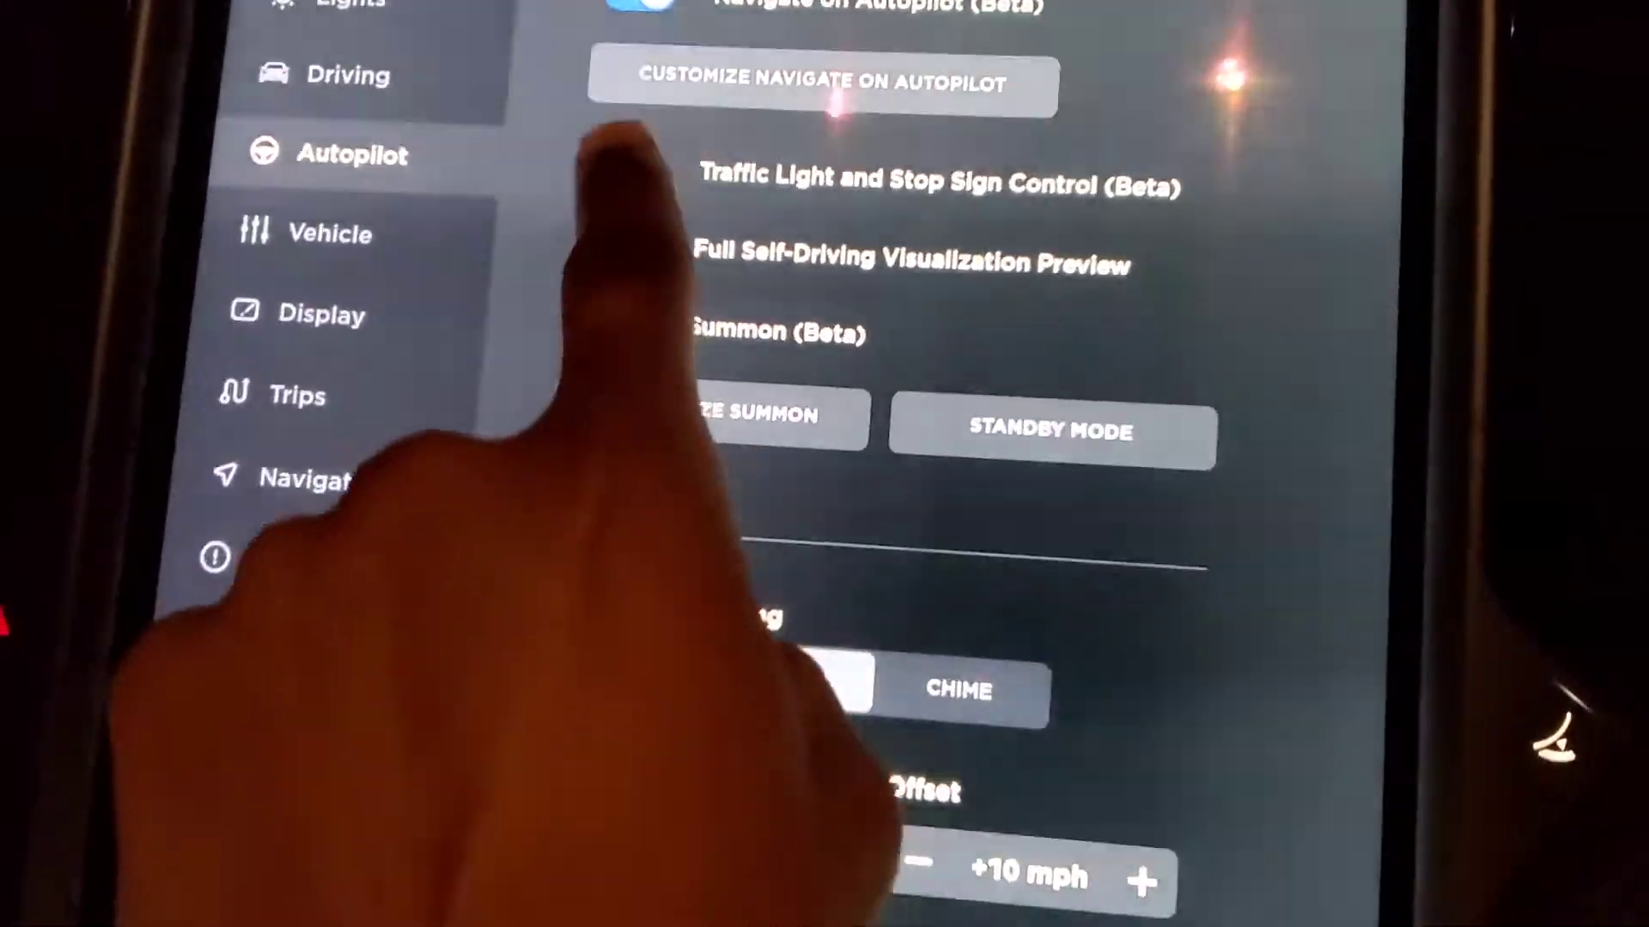
Switch on Traffic Light and Stop Sign Control (Beta) and accept the beta warning
click(638, 177)
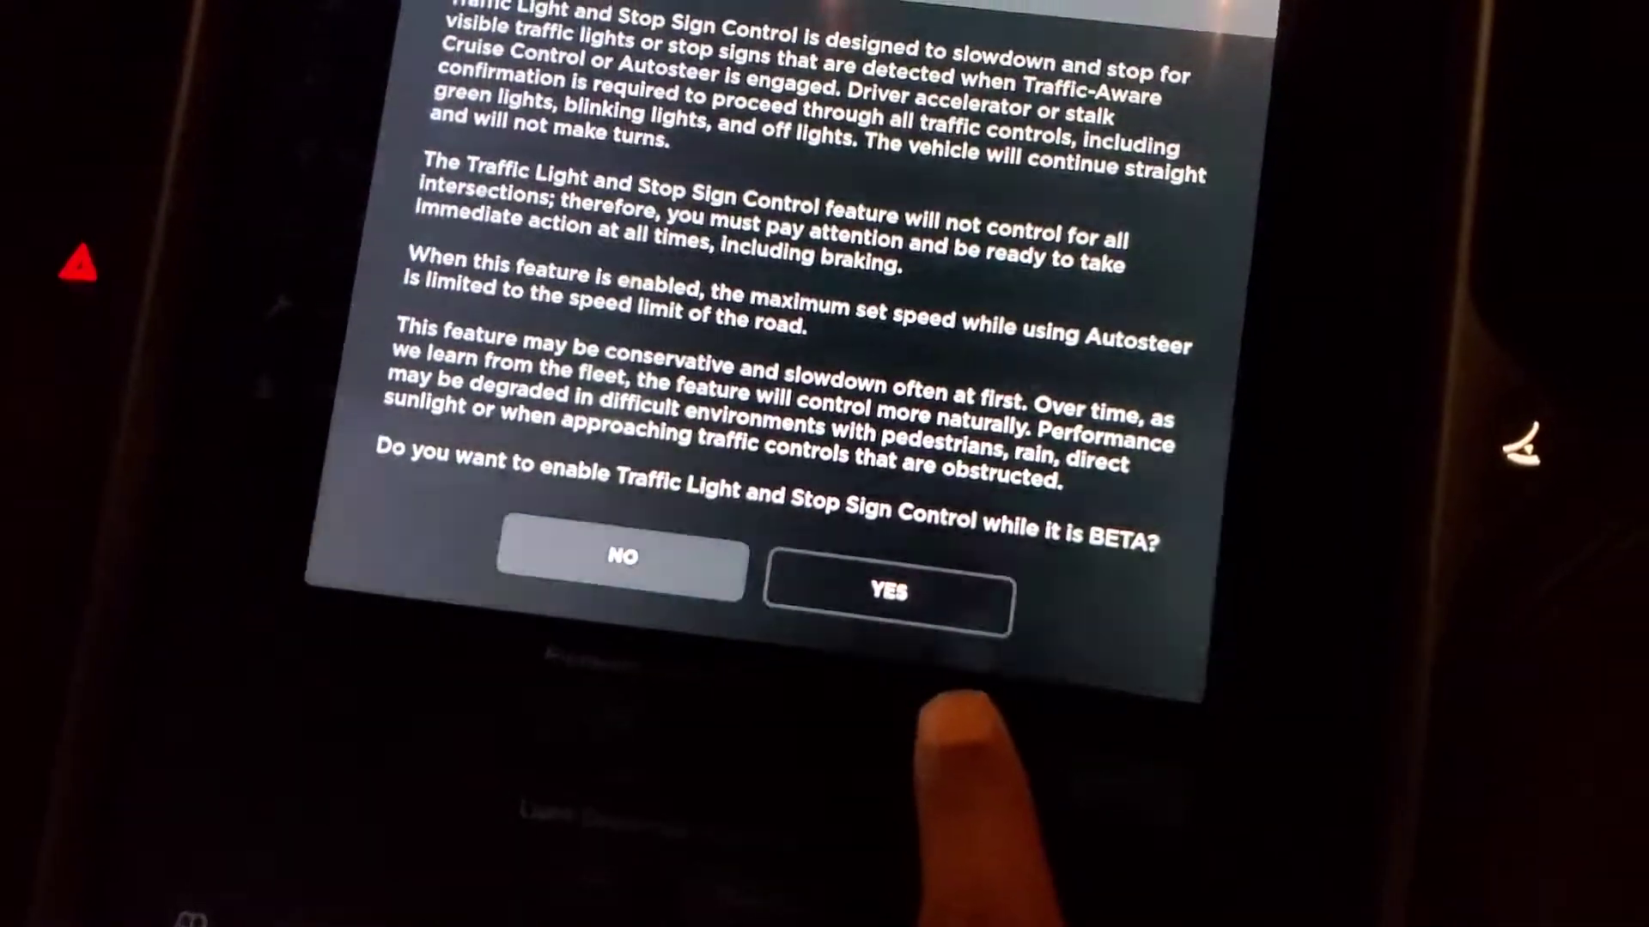
click(889, 590)
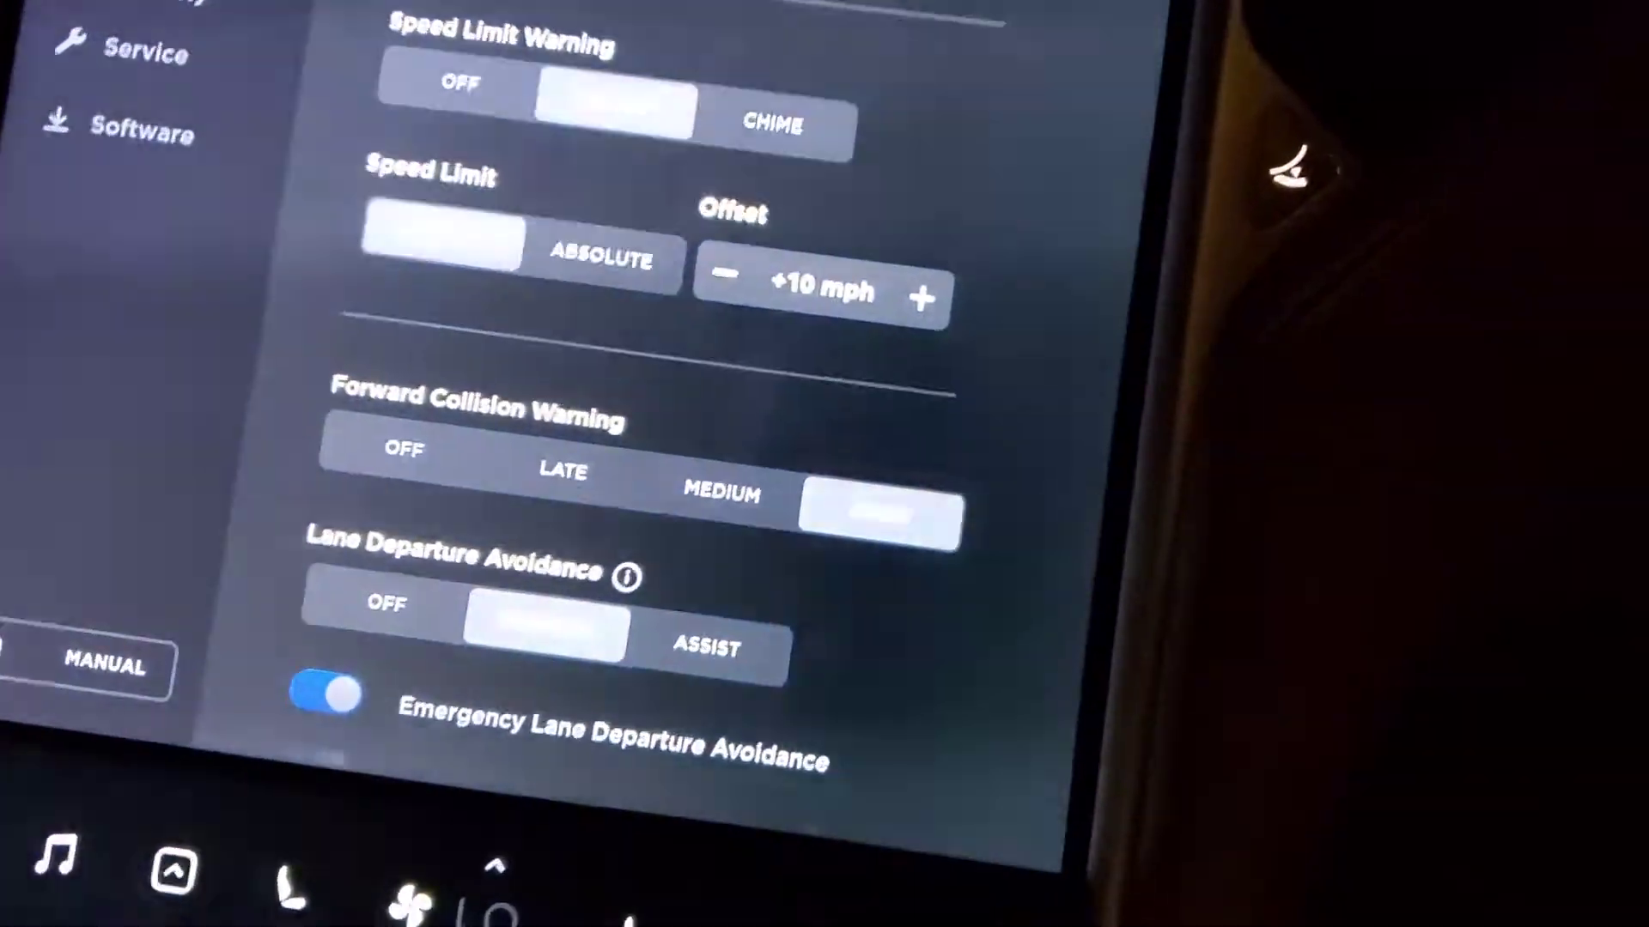